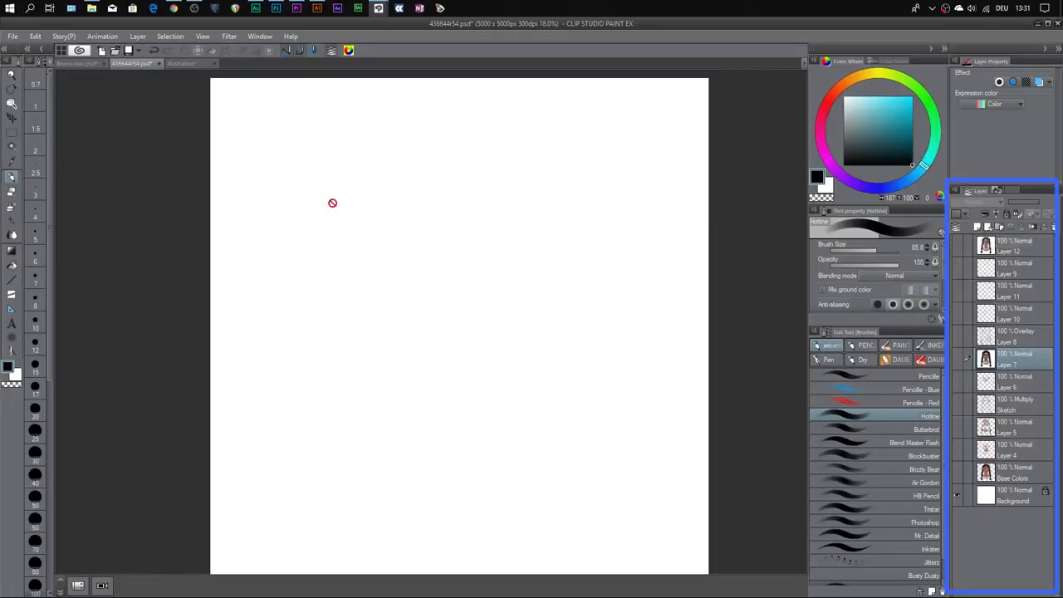
Add a new raster layer above Layer 7 and undo its creation.
left_click(137, 37)
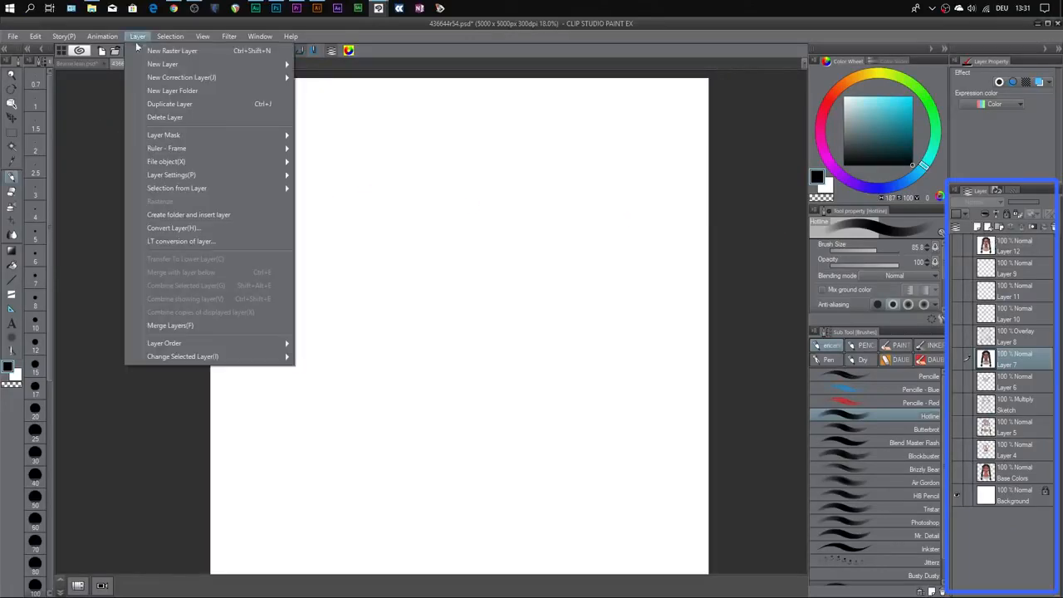
mouse_move(204, 67)
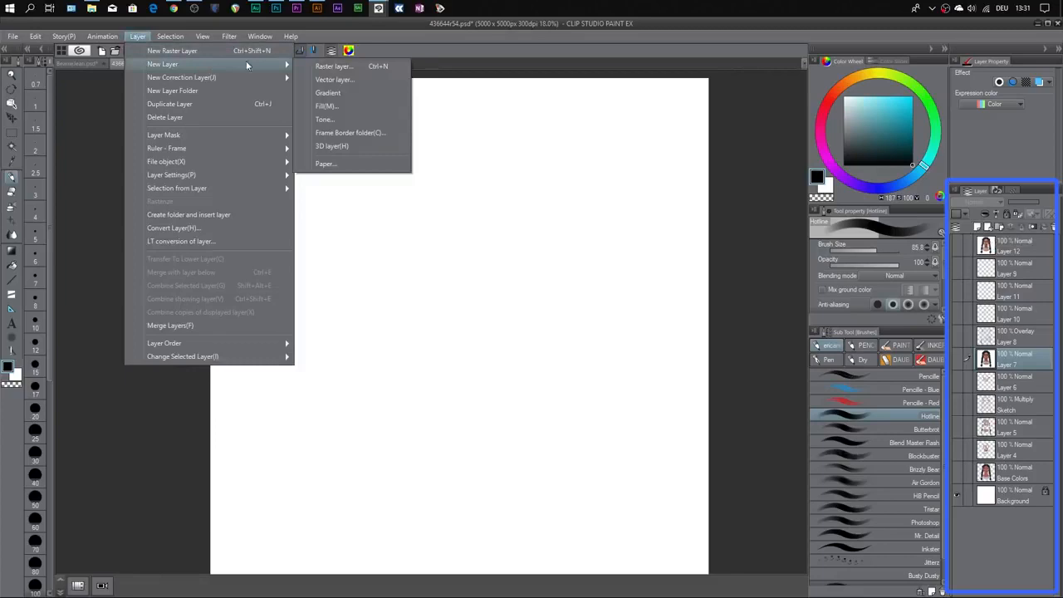
left_click(332, 65)
key("Return")
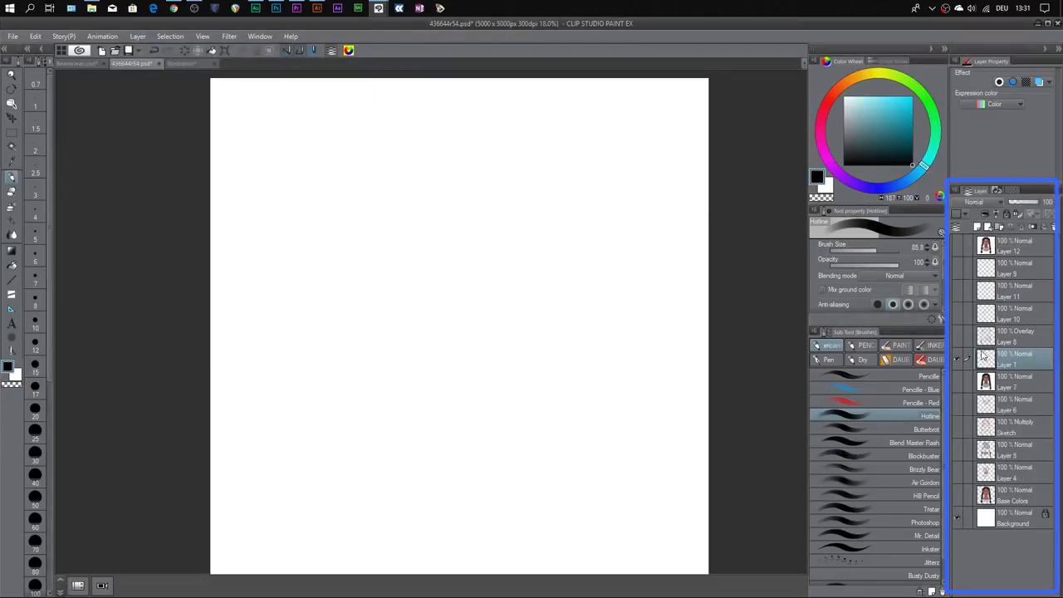
key("ctrl+z")
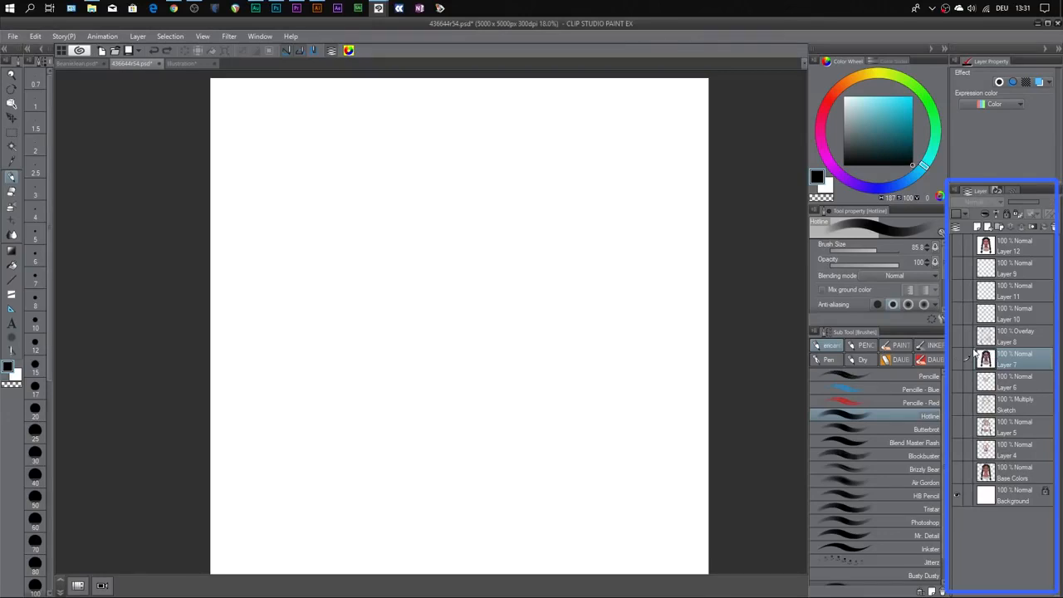
Show and select the Sketch layer, switching the Background and Sketch layers off and back on to compare.
left_click(956, 404)
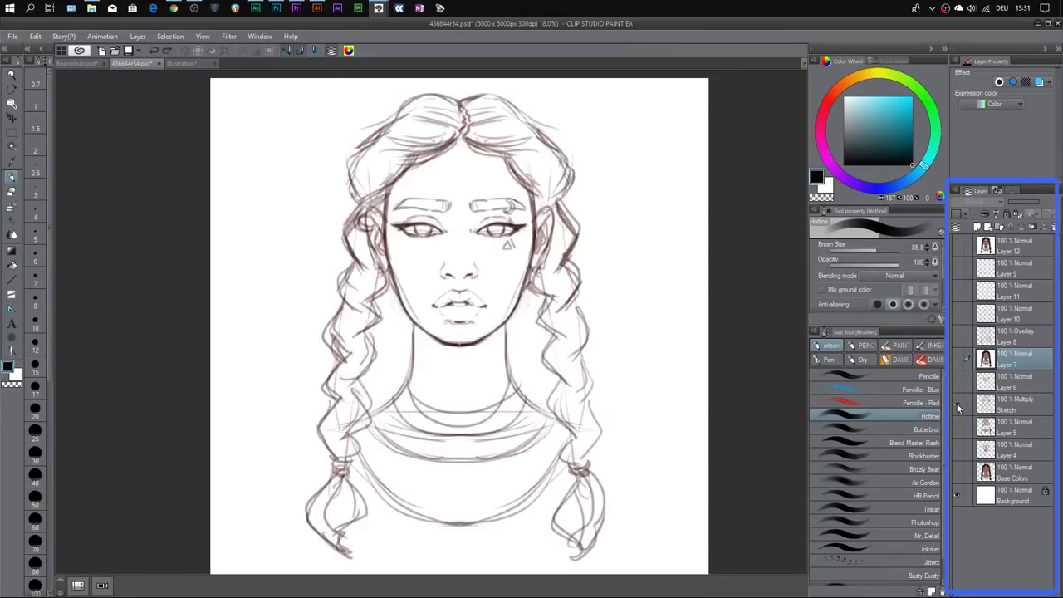
left_click(1036, 411)
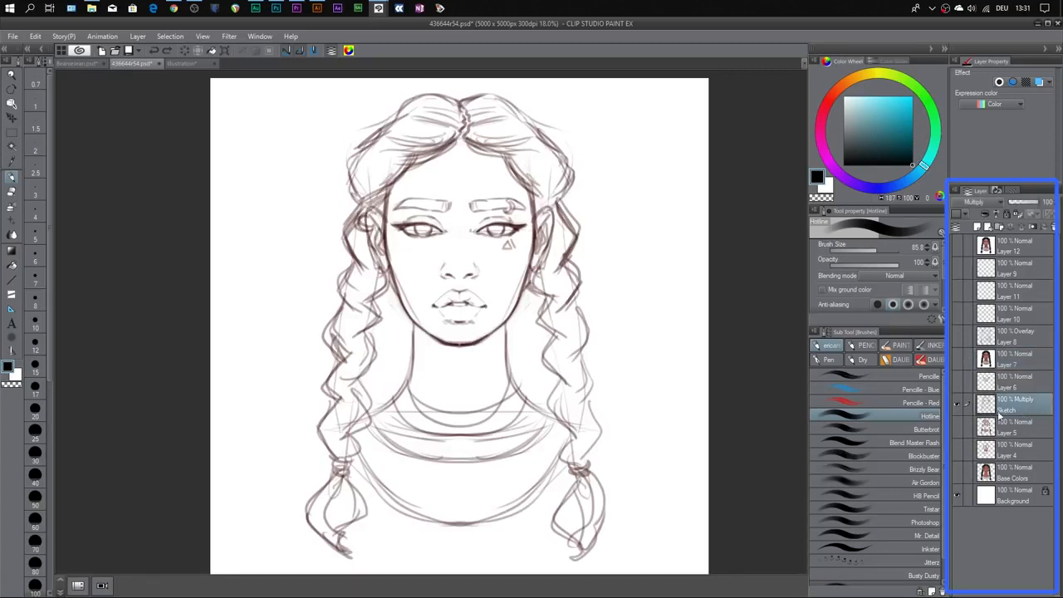
left_click(957, 495)
left_click(958, 494)
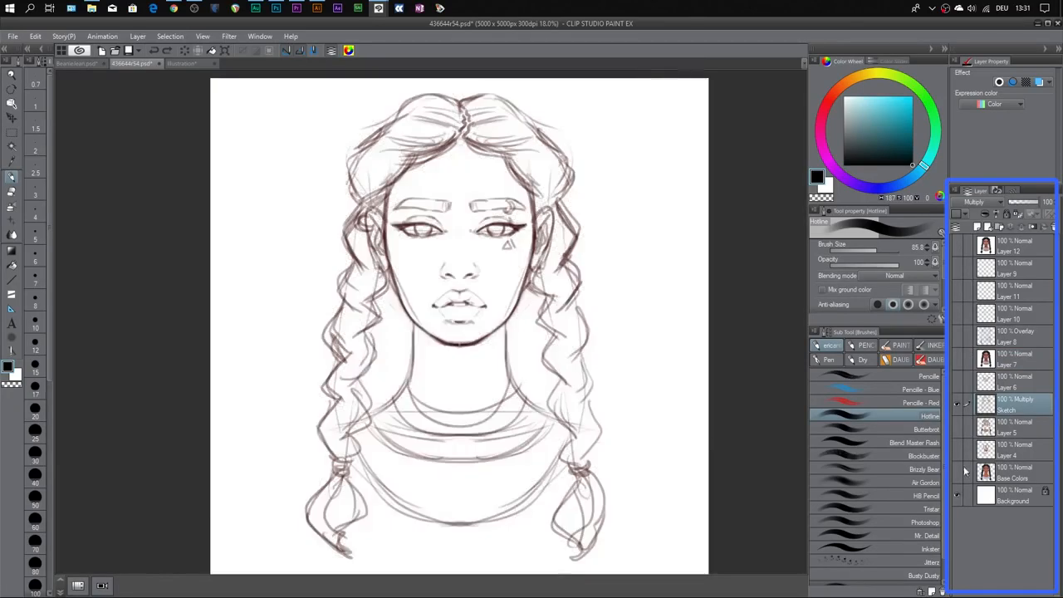
left_click(956, 406)
left_click(956, 405)
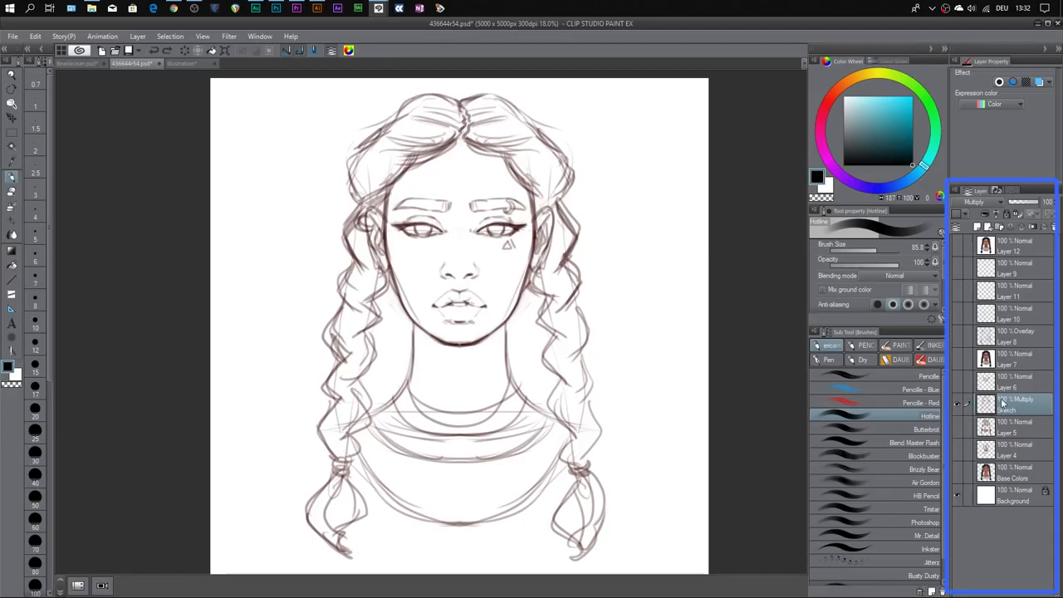
Select and show the Base Colors layer, and turn on Layer 4 above it with an off-and-on comparison.
left_click(1028, 473)
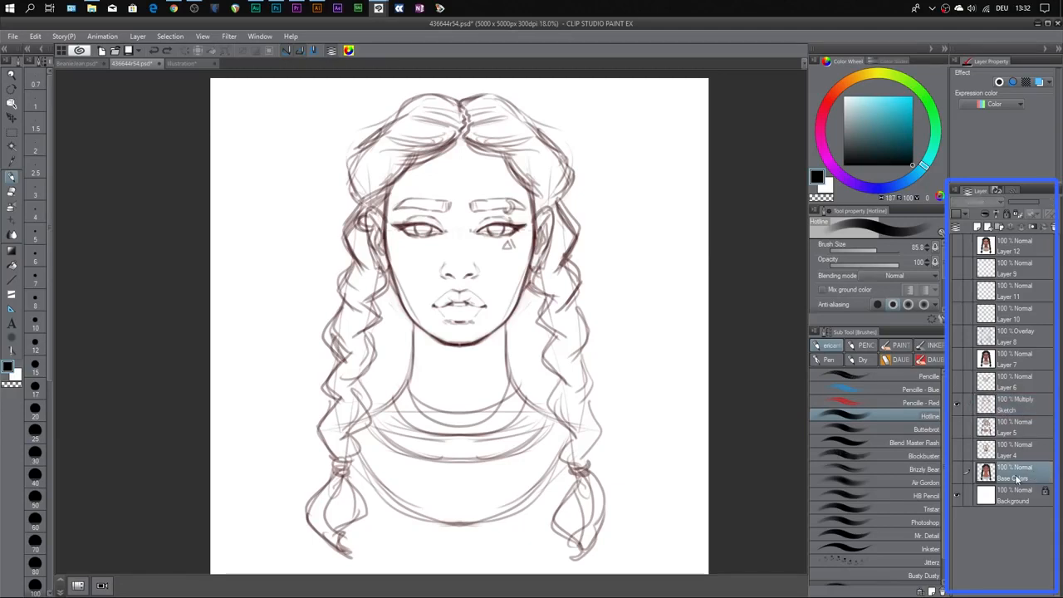
left_click(959, 473)
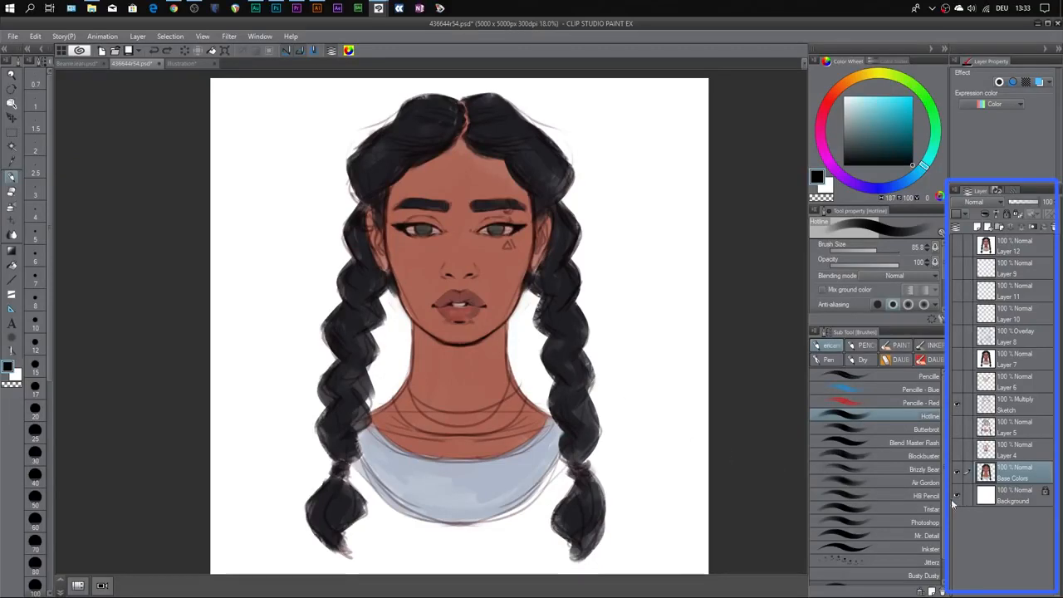
left_click(958, 452)
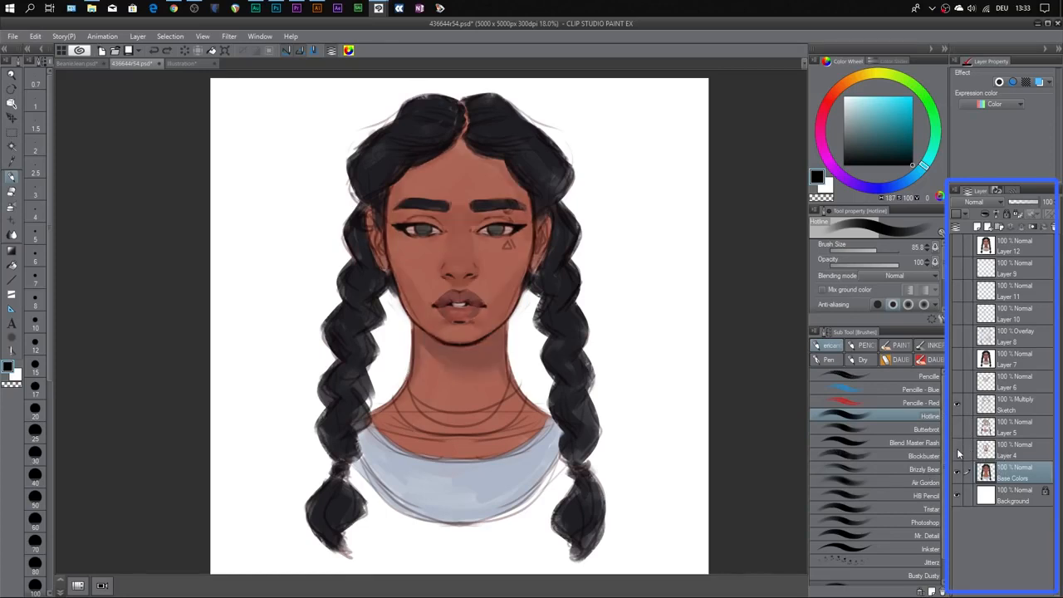
left_click(958, 452)
left_click(958, 452)
Make Layer 5 visible, switching it off and on again to compare its painting.
left_click(959, 429)
left_click(959, 428)
left_click(959, 429)
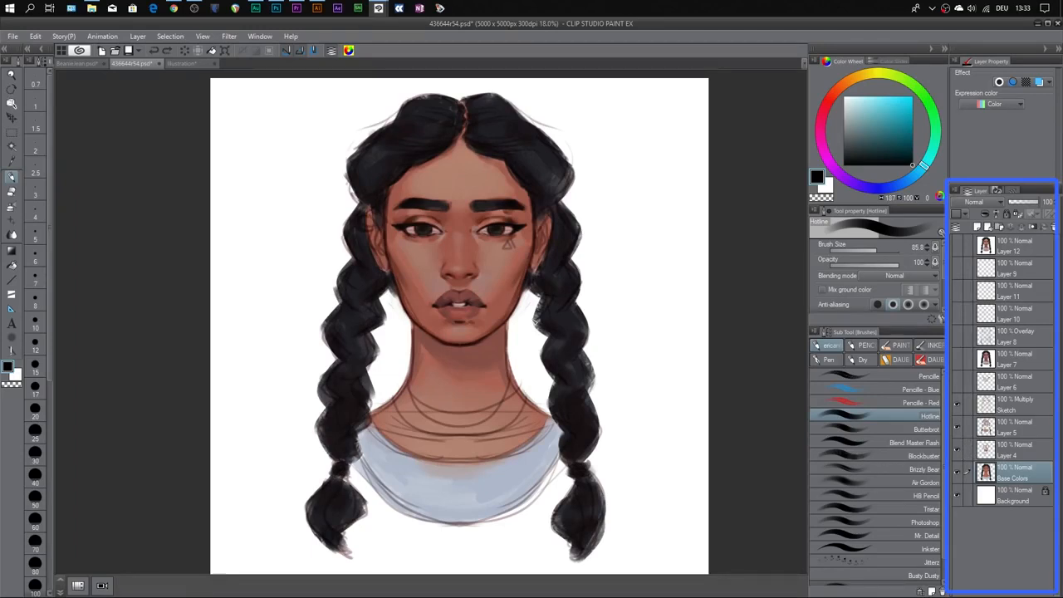
Select the Sketch layer and switch it off and on to compare the painting with and without the lines.
left_click(1004, 402)
left_click(1003, 384)
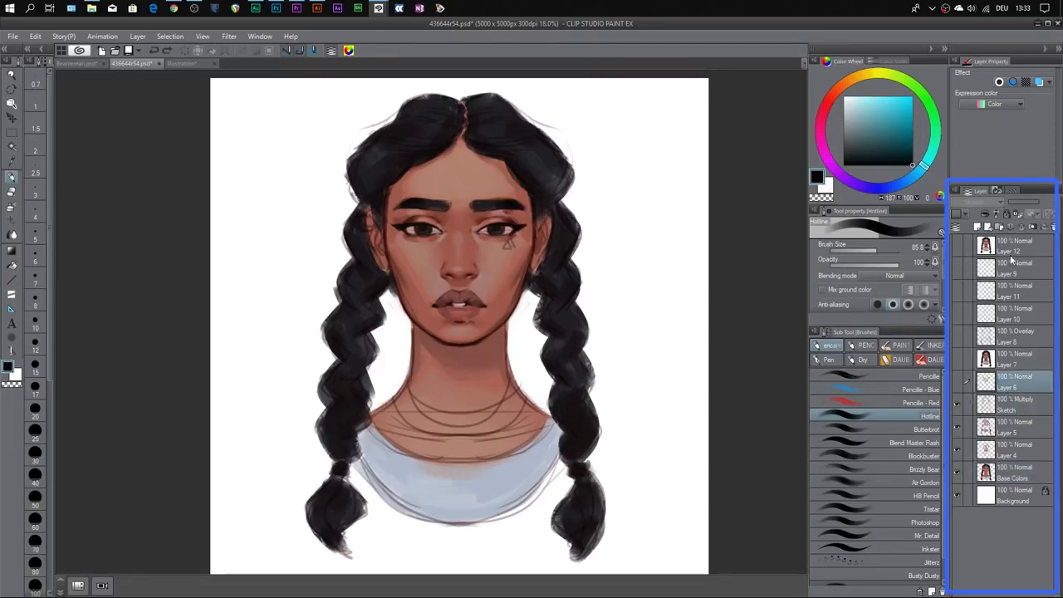
left_click(1043, 407)
left_click(958, 406)
left_click(958, 406)
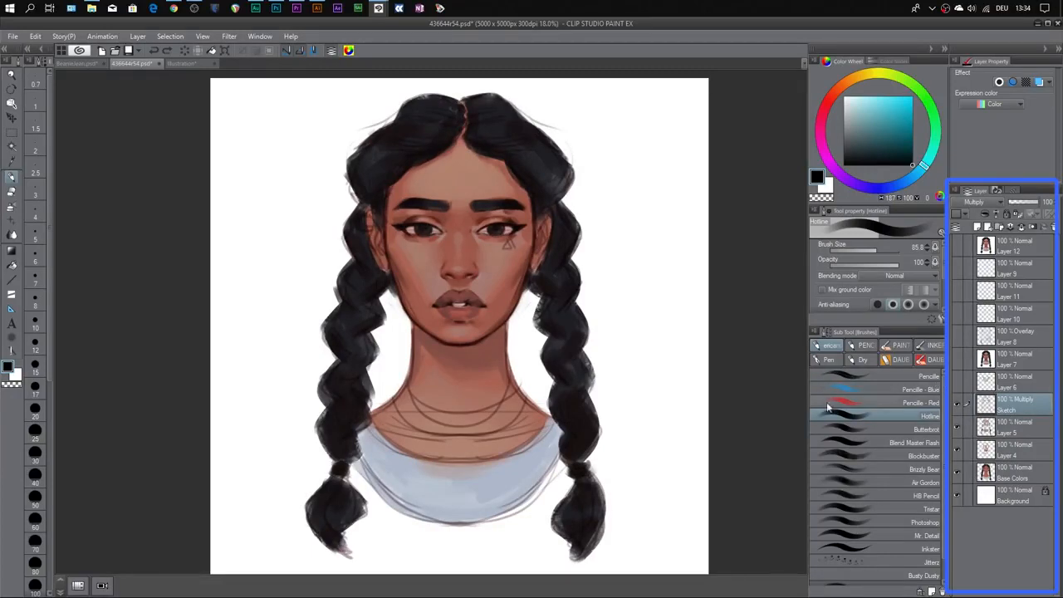
Compare the portrait's face with Layer 6 switched on and off.
left_click(956, 382)
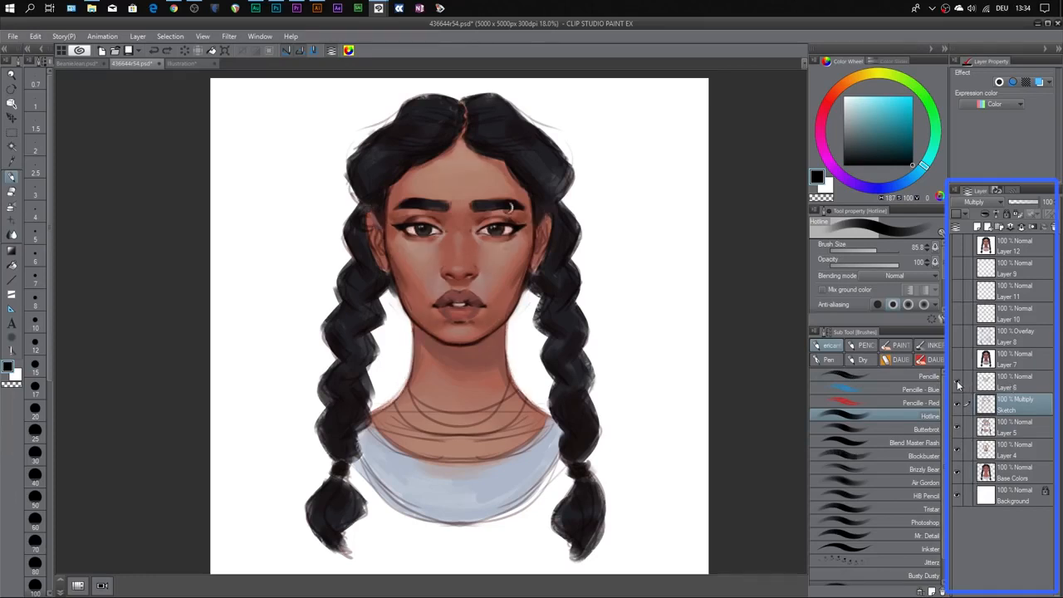
left_click(957, 382)
left_click(957, 382)
scroll(728, 321, "up", 5)
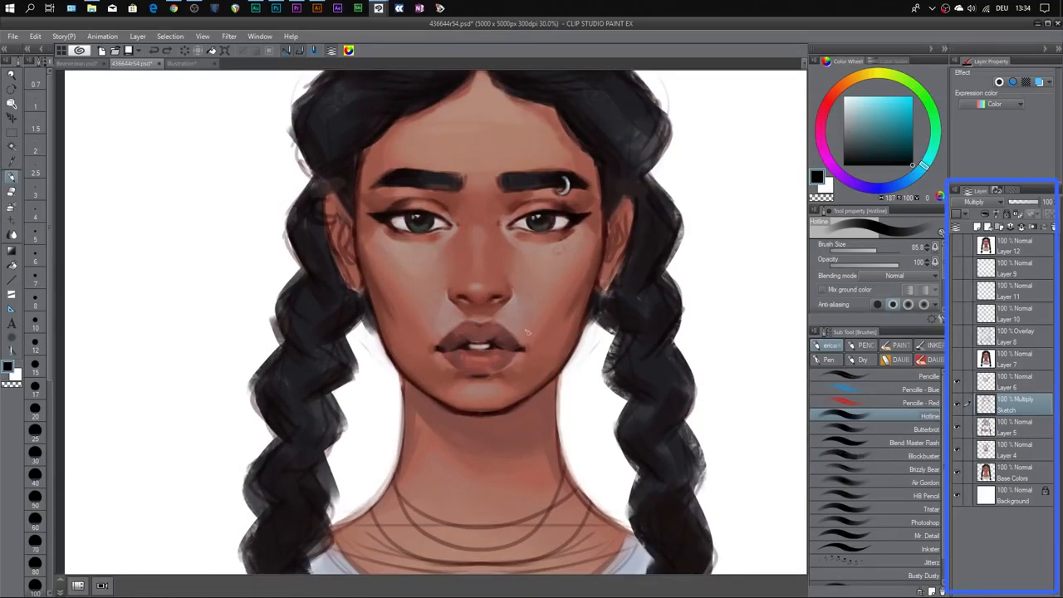
left_click(957, 384)
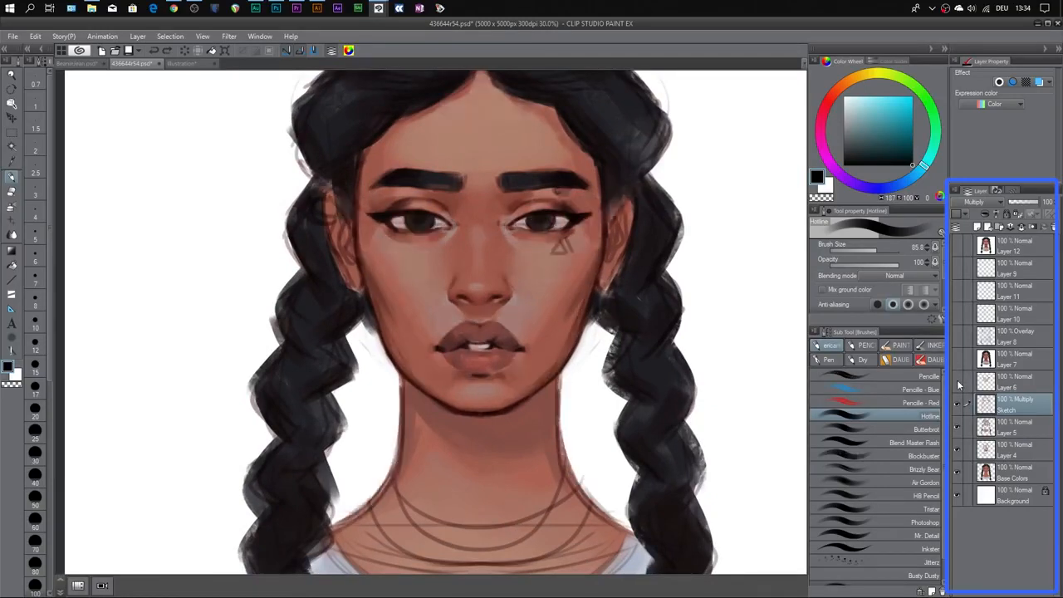
left_click(957, 384)
Hide Layer 6, Layer 5, Layer 4 and Base Colors so only the sketch shows over the background.
left_click(957, 384)
left_click(956, 427)
left_click(956, 449)
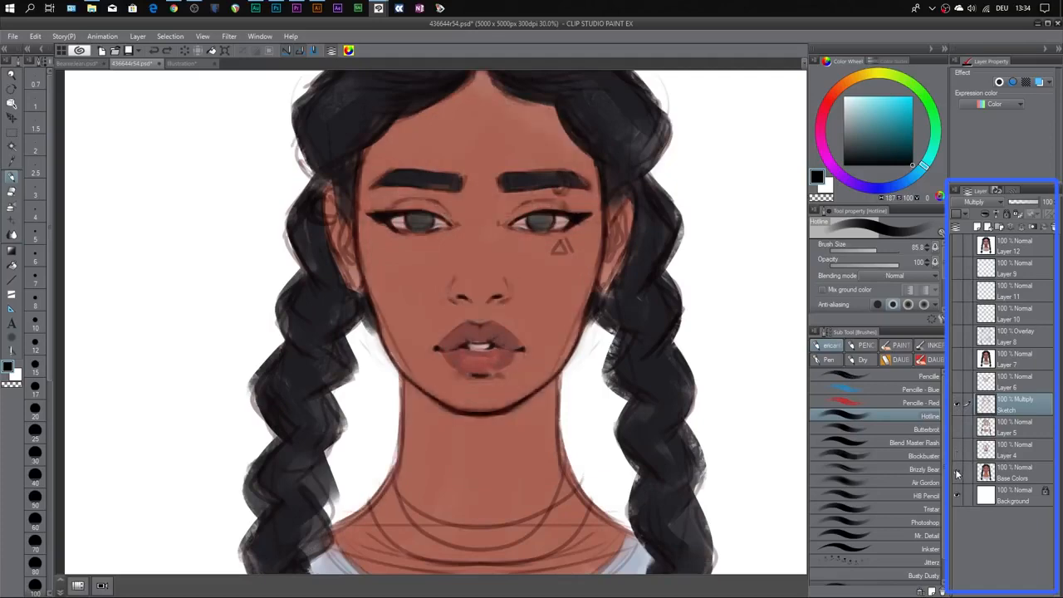
left_click(956, 473)
key("ctrl+minus")
key("ctrl+minus")
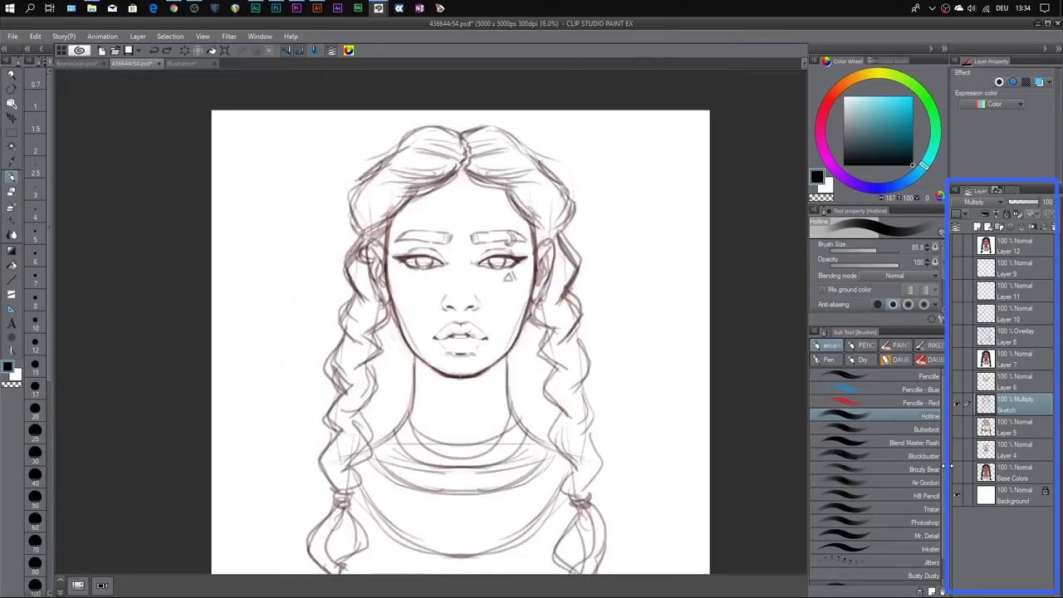
left_click_drag(676, 389, 659, 345)
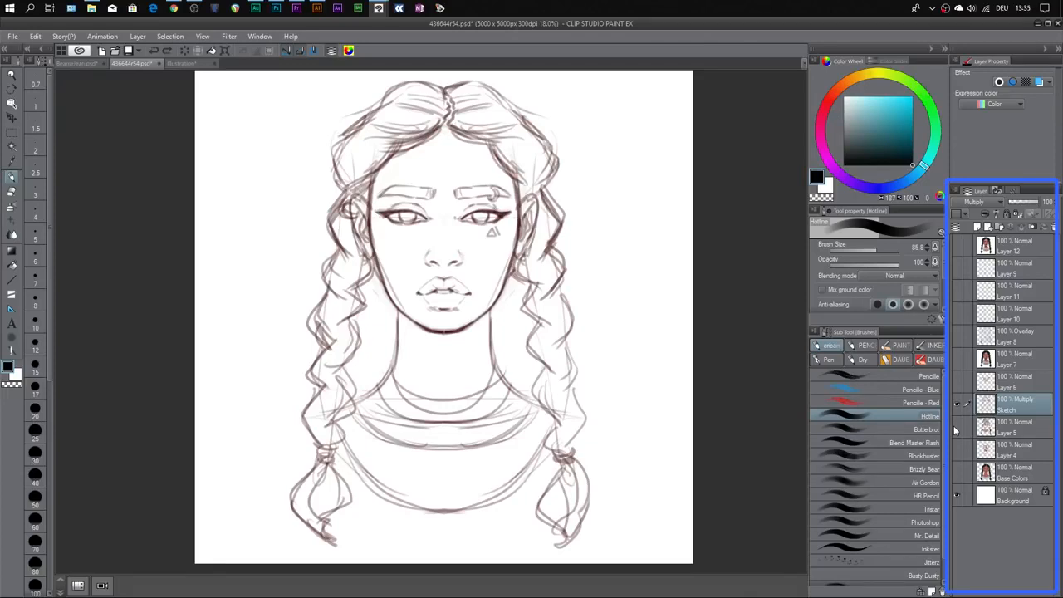
Make all painting layers visible, from Base Colors and Layers 4 to 6 up through Layer 12.
left_click_drag(955, 428, 956, 471)
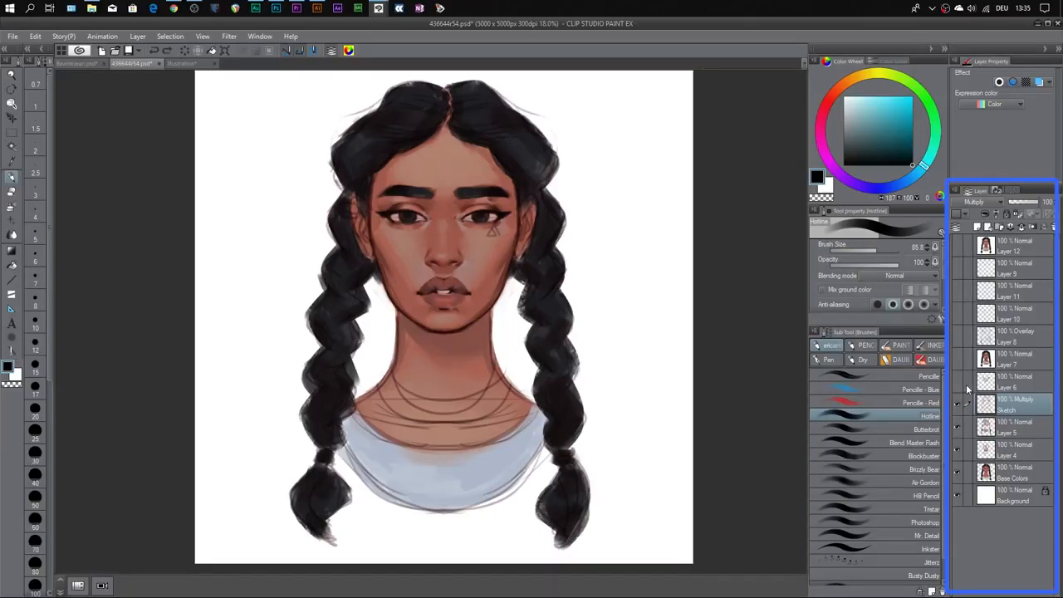
left_click(957, 383)
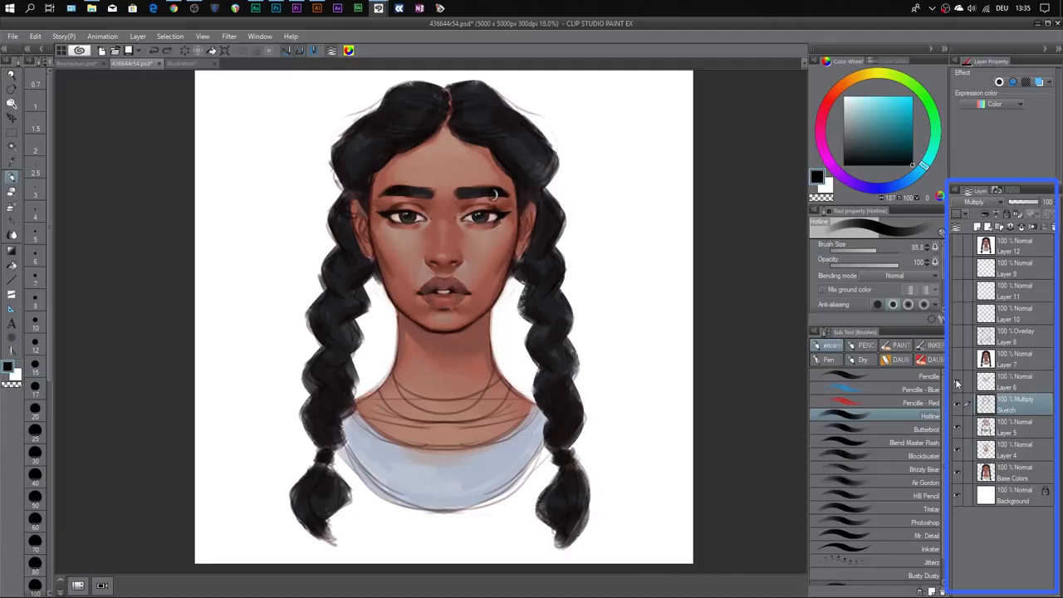
left_click(957, 384)
left_click(957, 384)
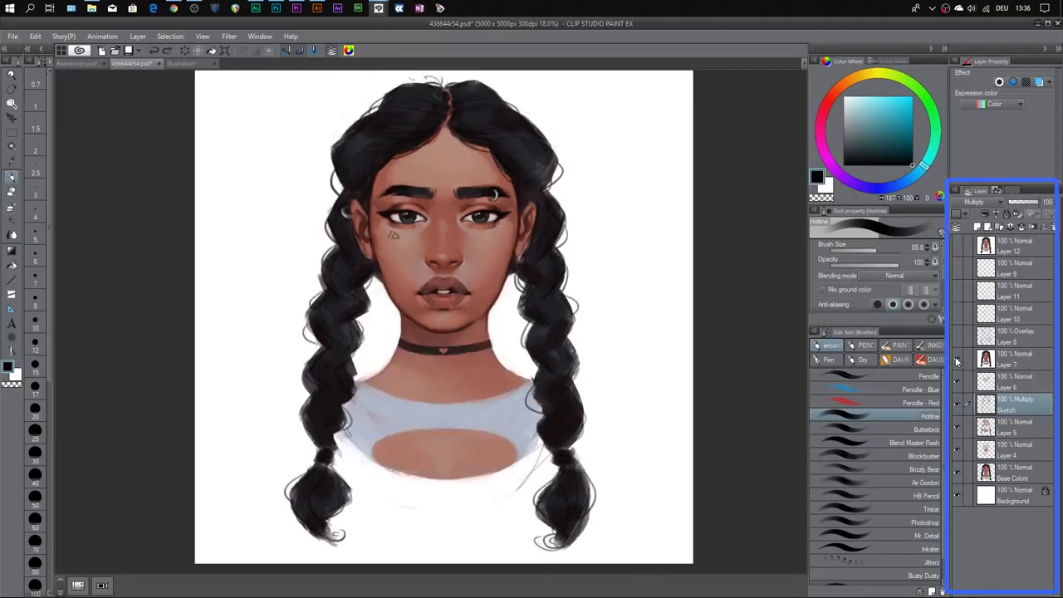
left_click(956, 337)
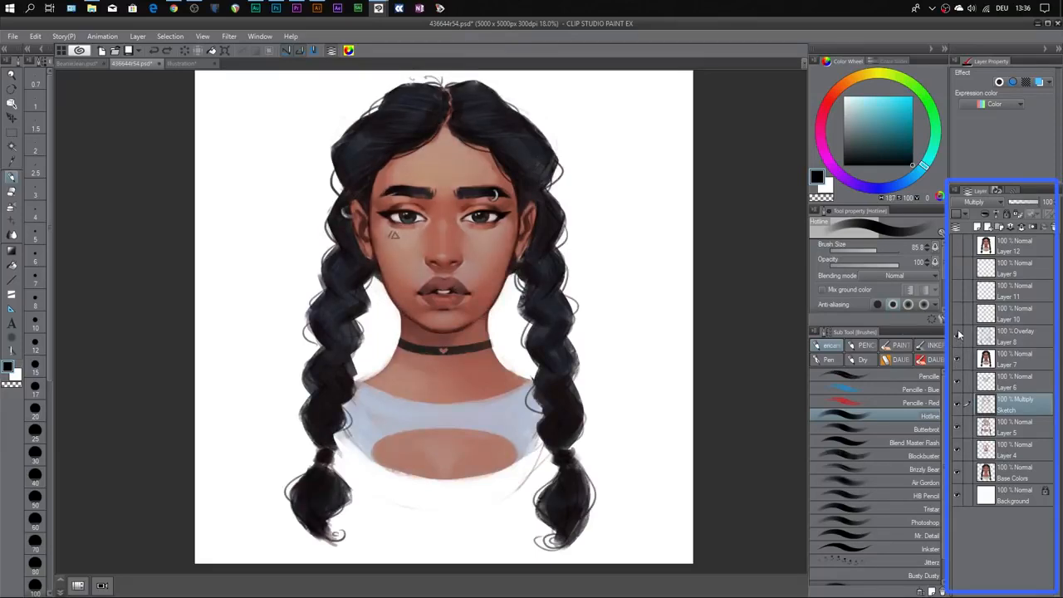
left_click_drag(958, 313, 960, 245)
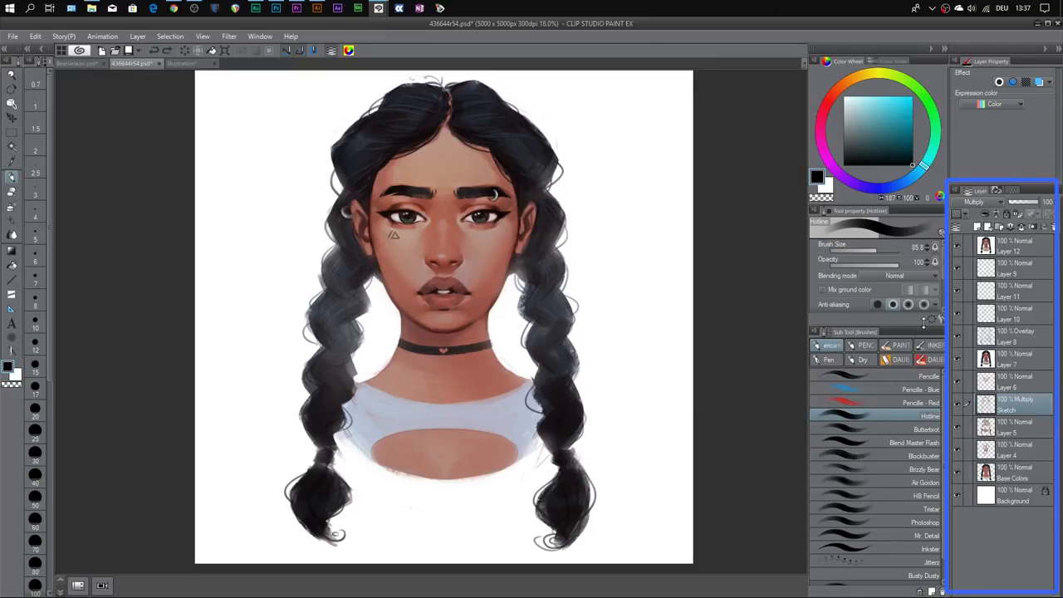
Paint bright magenta strokes across the light blue top on a new raster layer above Layer 12, and hide that layer.
left_click(1022, 252)
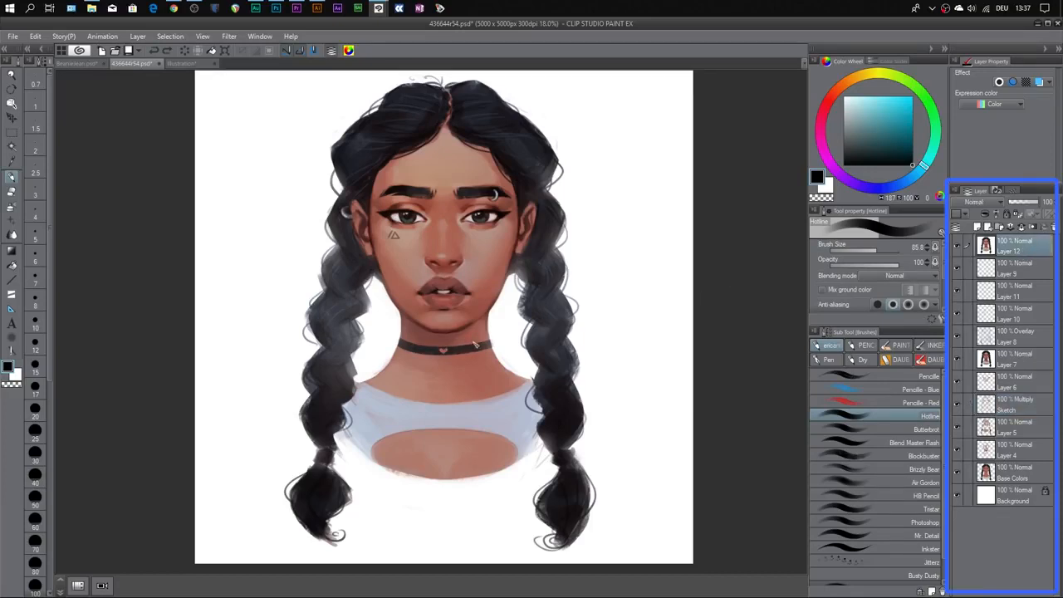
left_click(977, 228)
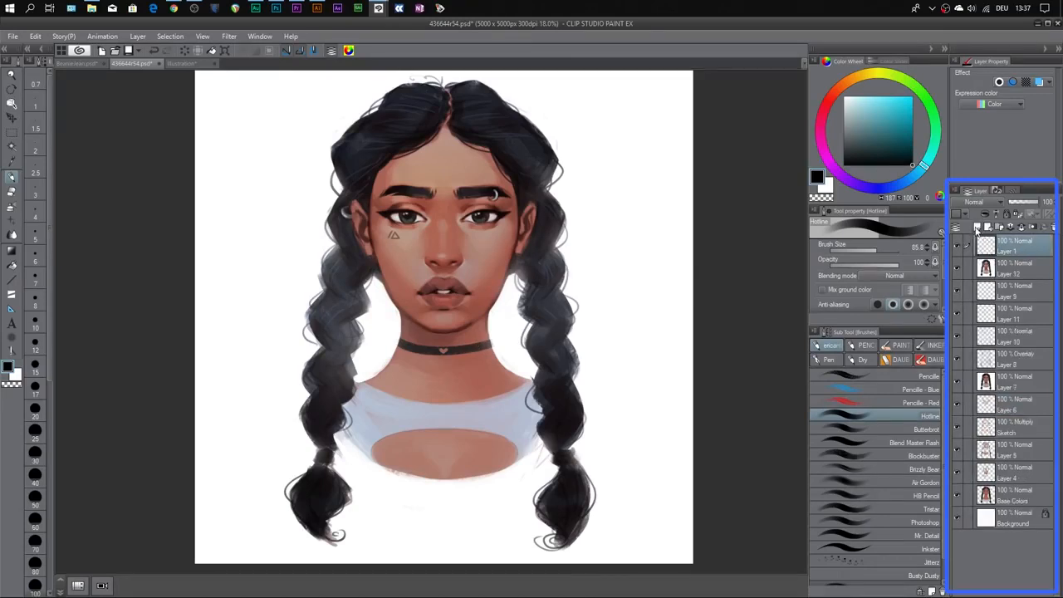
left_click(831, 158)
left_click(912, 97)
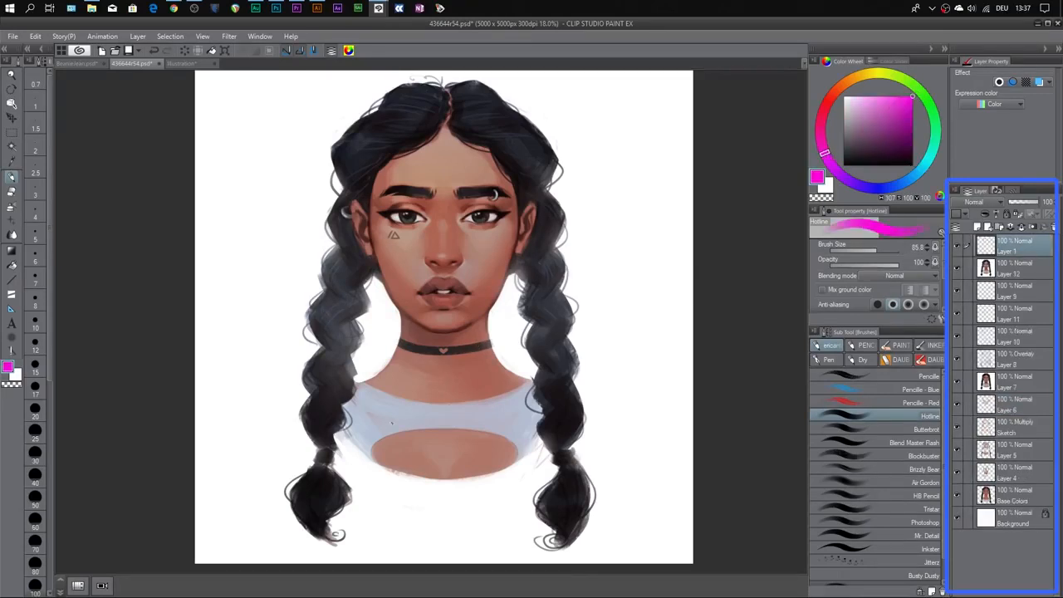
mouse_move(370, 423)
left_mouse_down()
mouse_move(485, 416)
mouse_move(416, 417)
mouse_move(465, 414)
mouse_move(418, 413)
mouse_move(364, 387)
mouse_move(372, 422)
mouse_move(365, 400)
mouse_move(471, 428)
mouse_move(551, 408)
mouse_move(525, 397)
left_mouse_up()
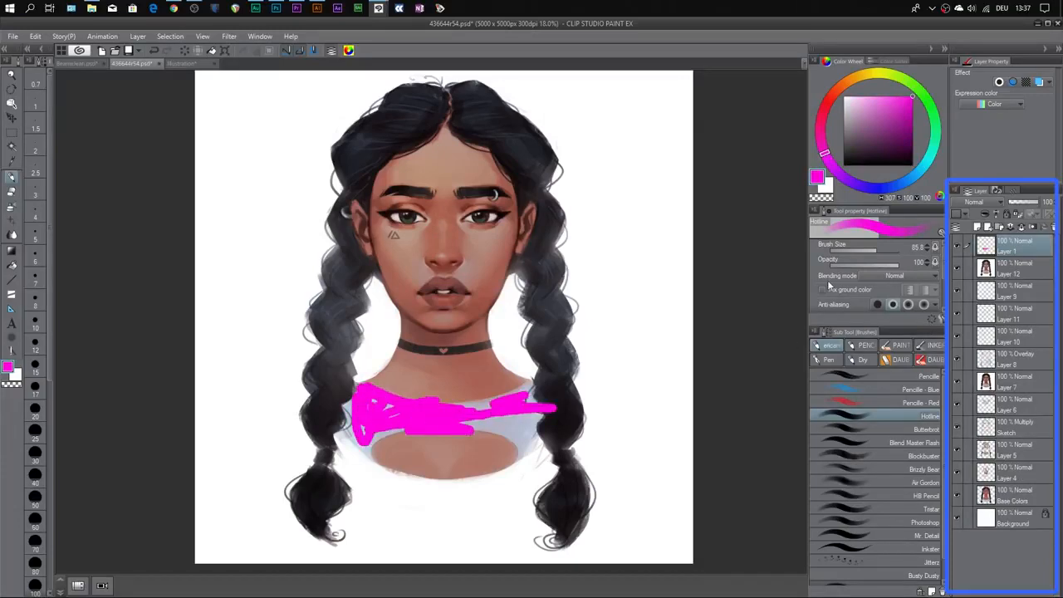
left_click(957, 247)
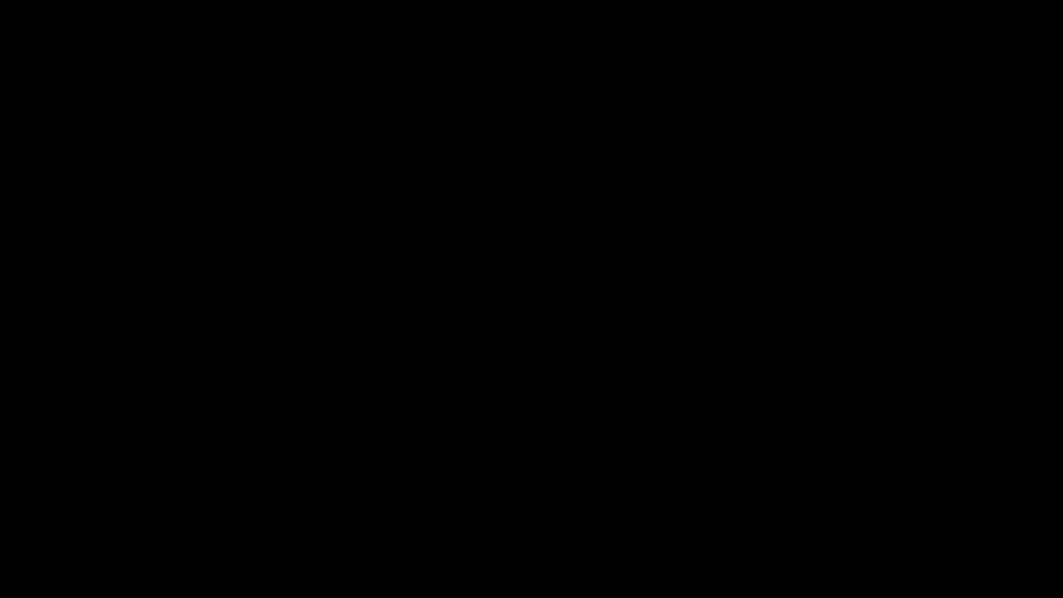
left_click_drag(318, 236, 328, 279)
mouse_move(288, 241)
left_mouse_down()
mouse_move(340, 232)
mouse_move(349, 276)
left_mouse_up()
left_click_drag(366, 231, 369, 279)
left_click_drag(347, 259, 376, 259)
mouse_move(375, 276)
left_mouse_down()
mouse_move(389, 231)
mouse_move(405, 282)
left_mouse_up()
mouse_move(384, 261)
left_mouse_down()
mouse_move(393, 255)
mouse_move(412, 277)
left_mouse_up()
mouse_move(409, 234)
left_mouse_down()
mouse_move(431, 272)
mouse_move(434, 213)
mouse_move(443, 274)
left_mouse_up()
mouse_move(460, 233)
left_mouse_down()
mouse_move(445, 249)
mouse_move(470, 269)
left_mouse_up()
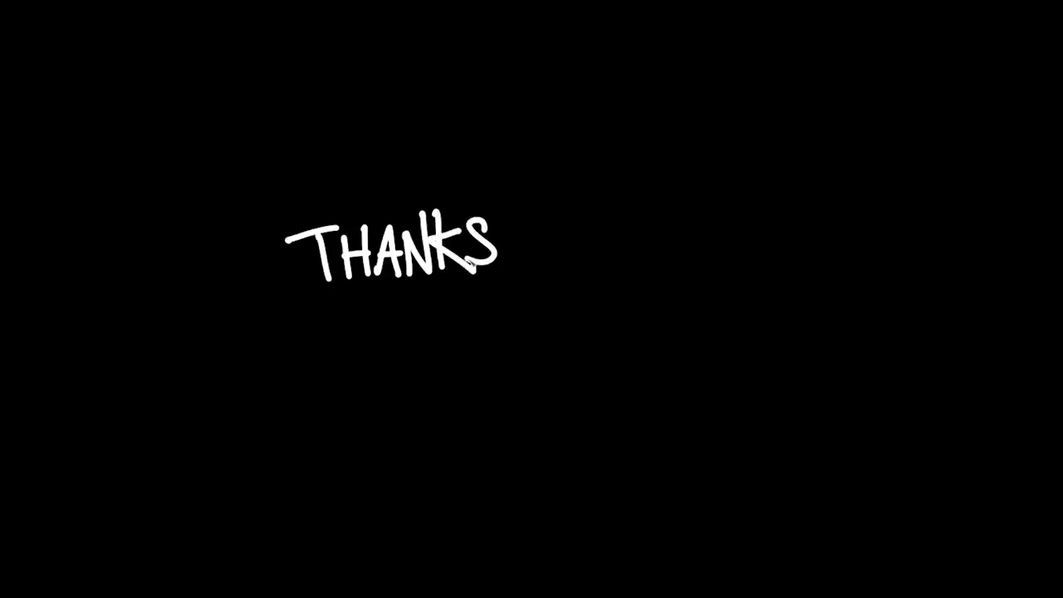